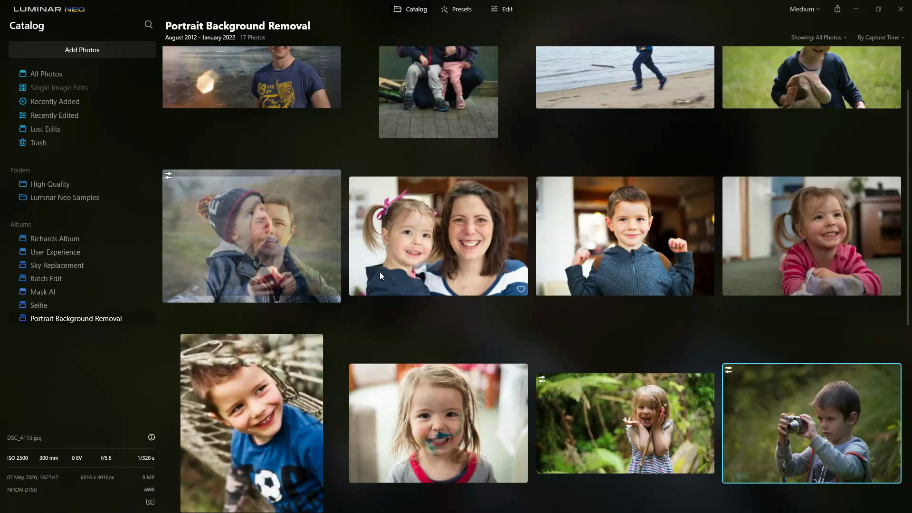
# Step: Open the boy-with-camera photo DSC_4115.JPG from the Portrait Background Removal album
pyautogui.scroll(-5, 380, 274)
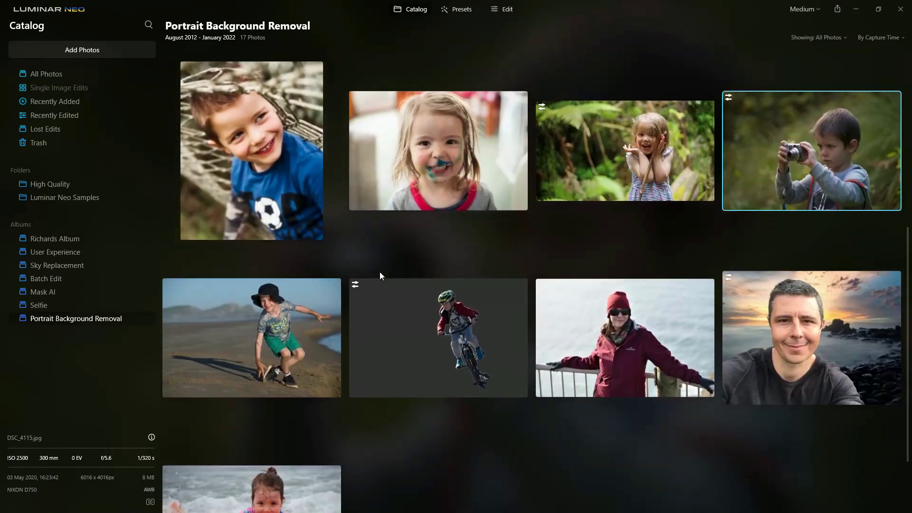
pyautogui.doubleClick(796, 108)
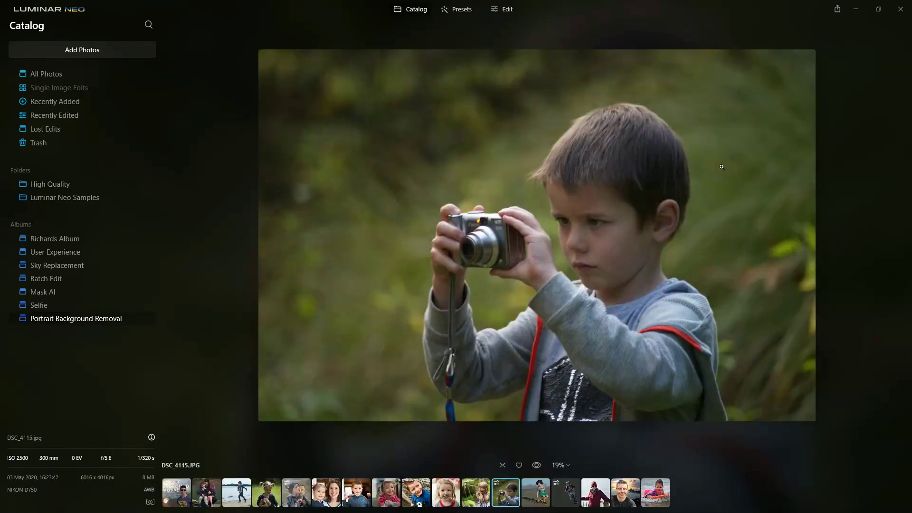
# Step: Bring the boy photo into the Edit workspace and browse the Essentials, Creative and Portrait tools
pyautogui.click(498, 10)
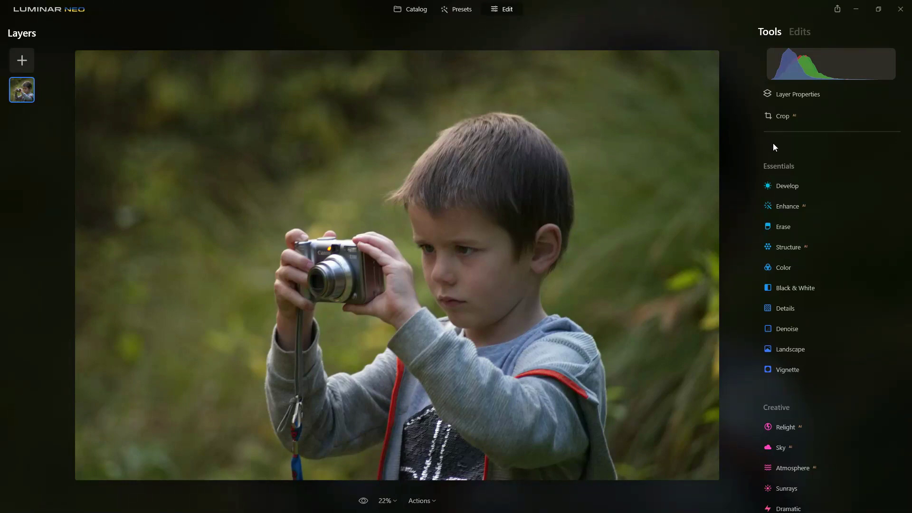
pyautogui.scroll(-6, 774, 144)
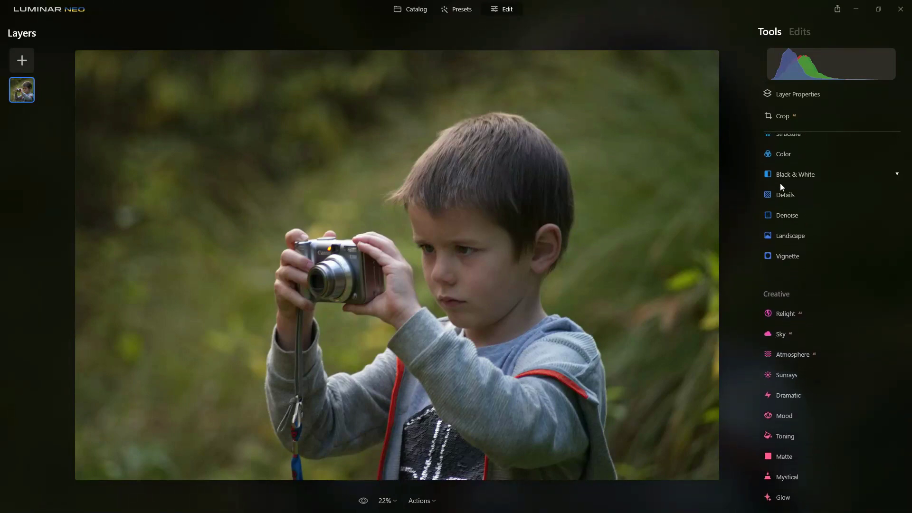
pyautogui.scroll(-3, 781, 188)
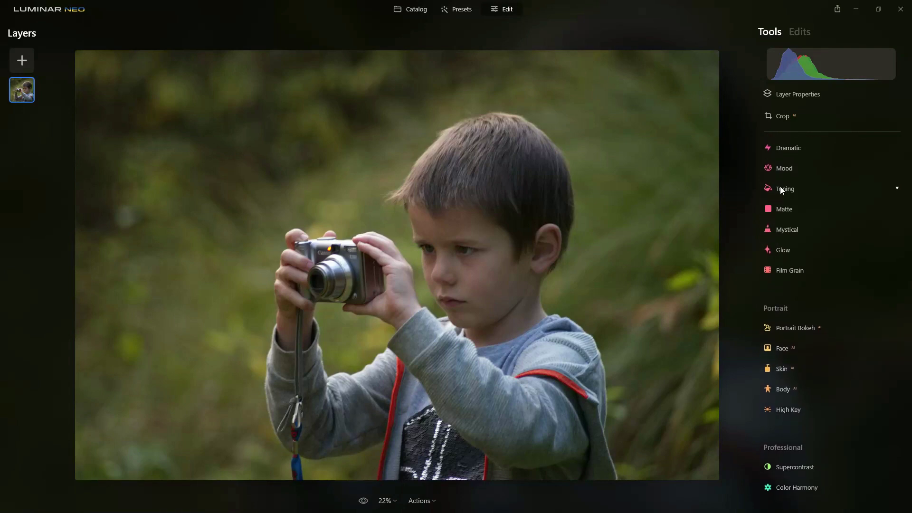
pyautogui.scroll(9, 780, 188)
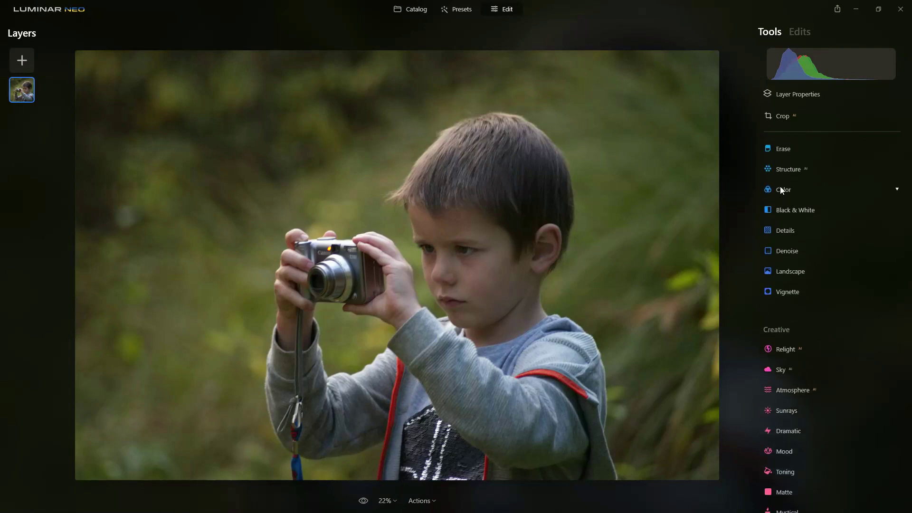
# Step: Load the AI Portrait Background masking from the layer's Masking options
pyautogui.click(803, 95)
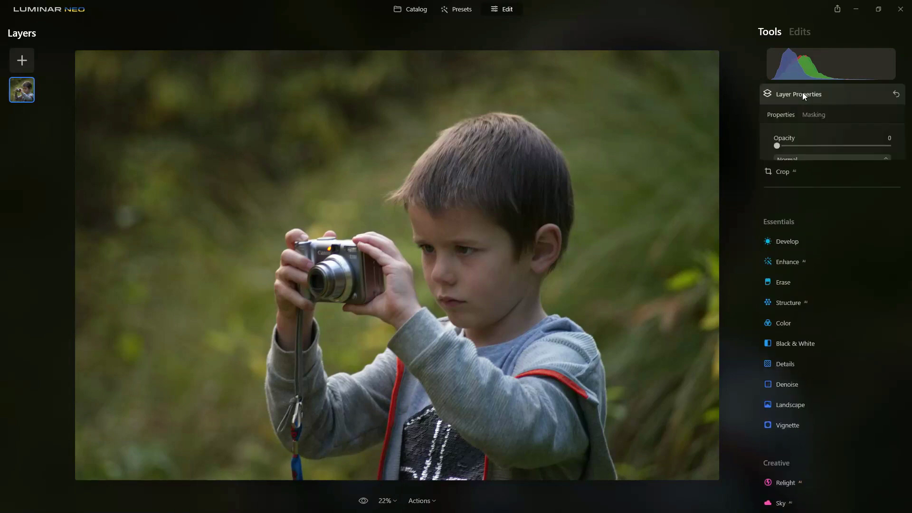
pyautogui.click(813, 115)
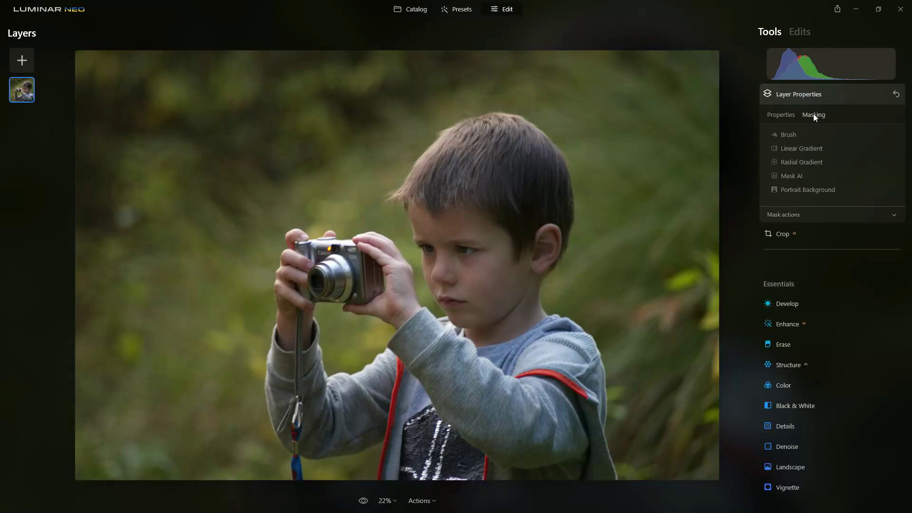
pyautogui.click(803, 190)
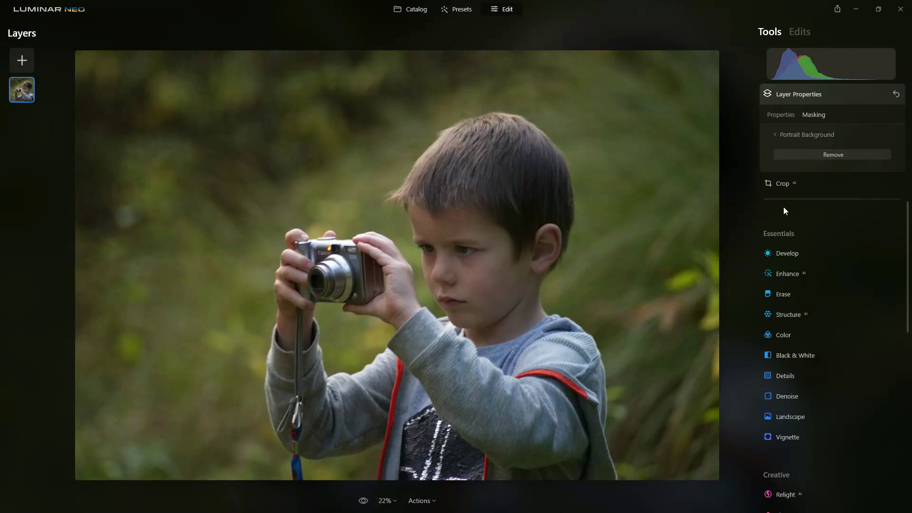
# Step: Remove the green foliage background, leaving the boy on a transparent canvas
pyautogui.click(828, 154)
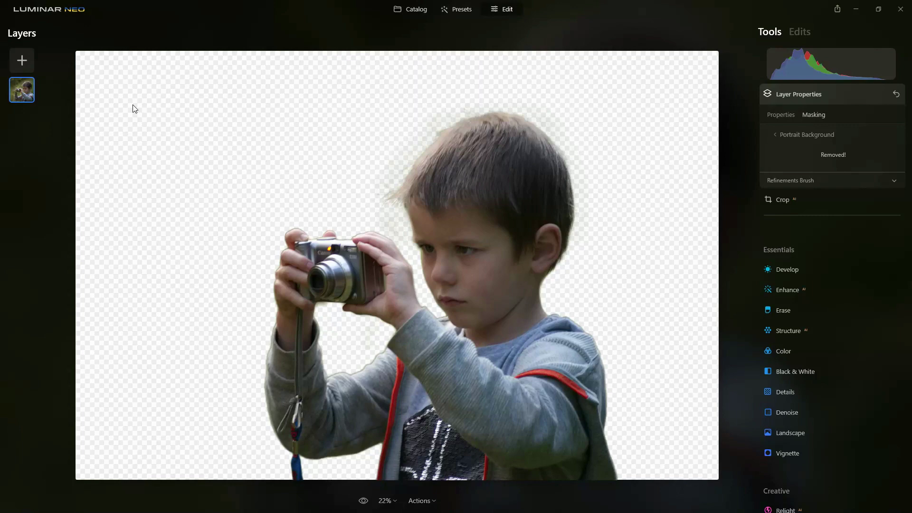
# Step: Add the rocky sunset seascape as a new layer below the boy at 100 opacity
pyautogui.click(18, 60)
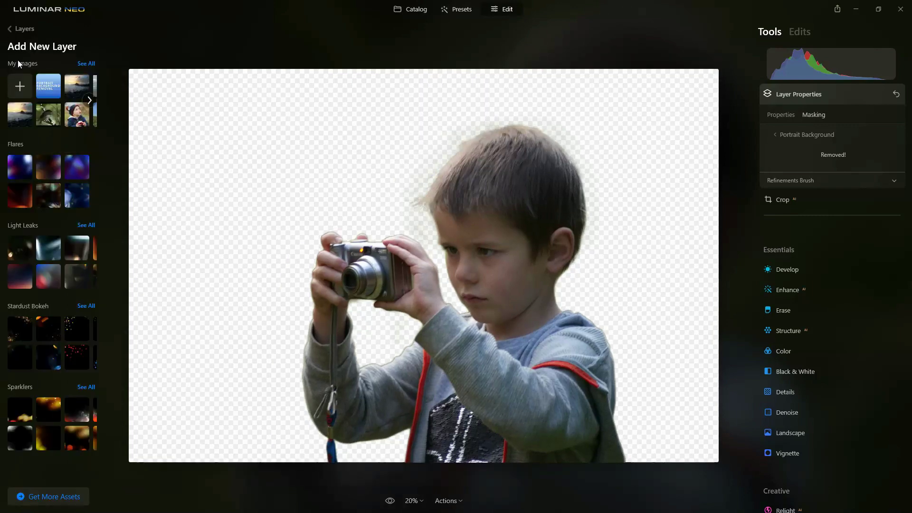
pyautogui.click(20, 113)
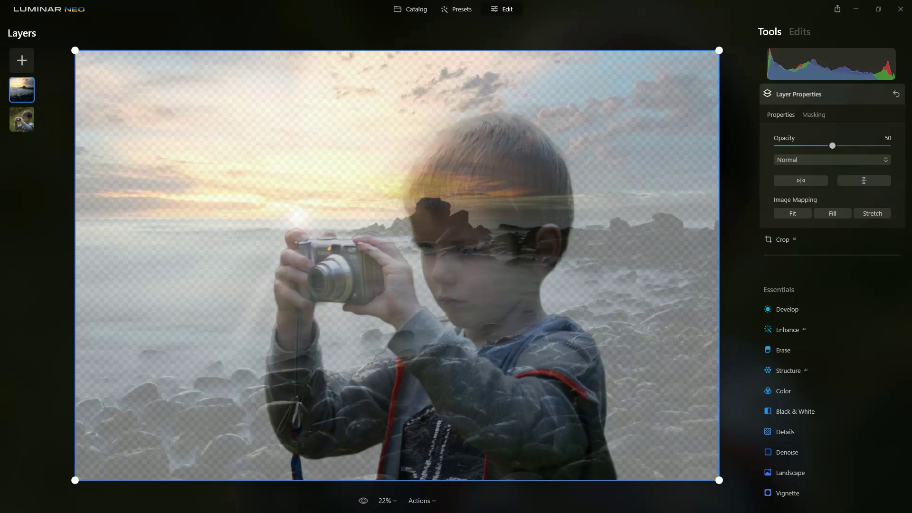
pyautogui.moveTo(25, 103); pyautogui.dragTo(25, 137)
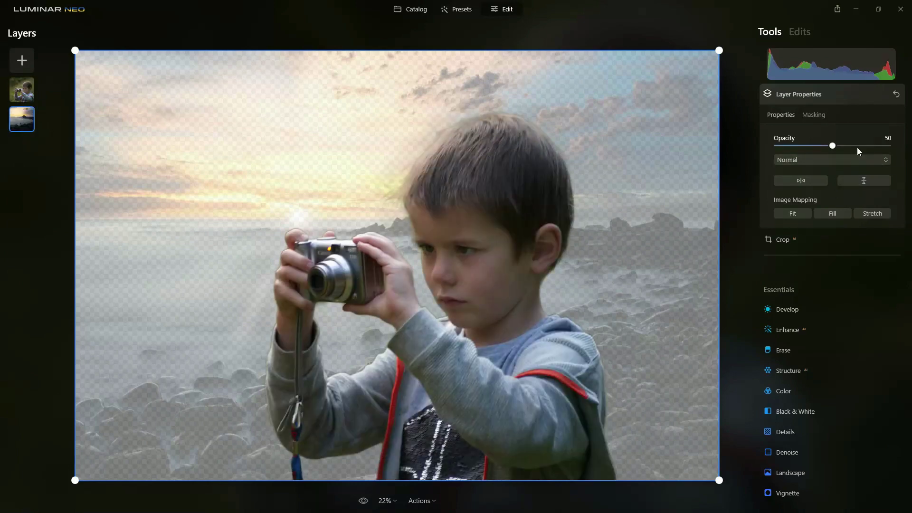
pyautogui.click(857, 146)
pyautogui.moveTo(863, 147); pyautogui.dragTo(894, 148)
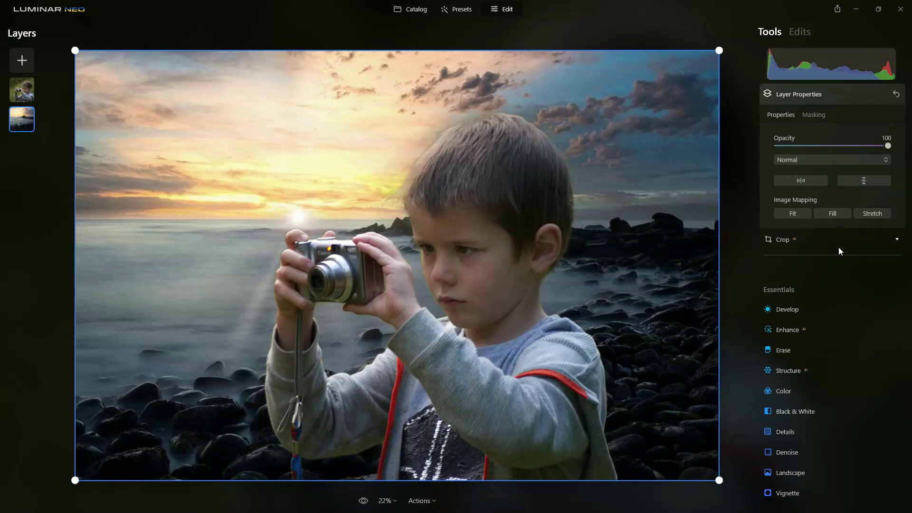
# Step: Rerun Portrait Background removal on the boy layer and open its Refinements Brush
pyautogui.click(27, 97)
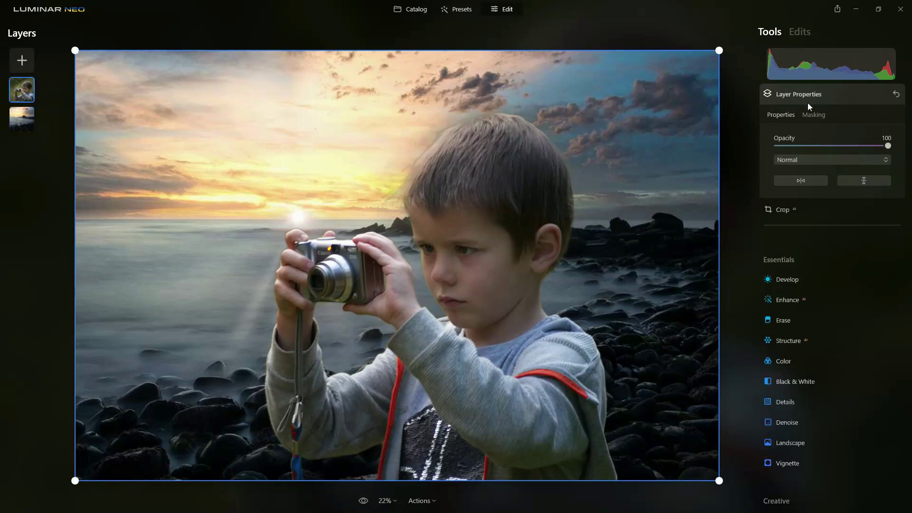
pyautogui.click(813, 114)
pyautogui.click(805, 189)
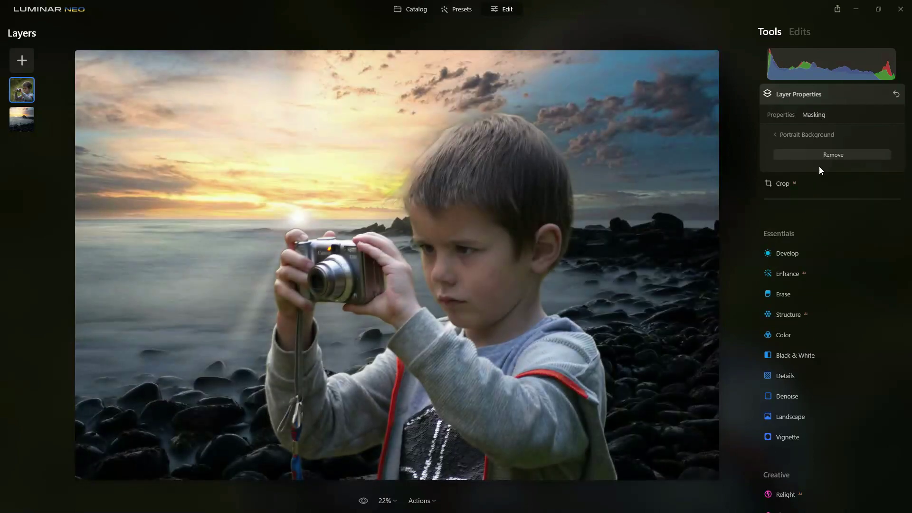
pyautogui.click(819, 155)
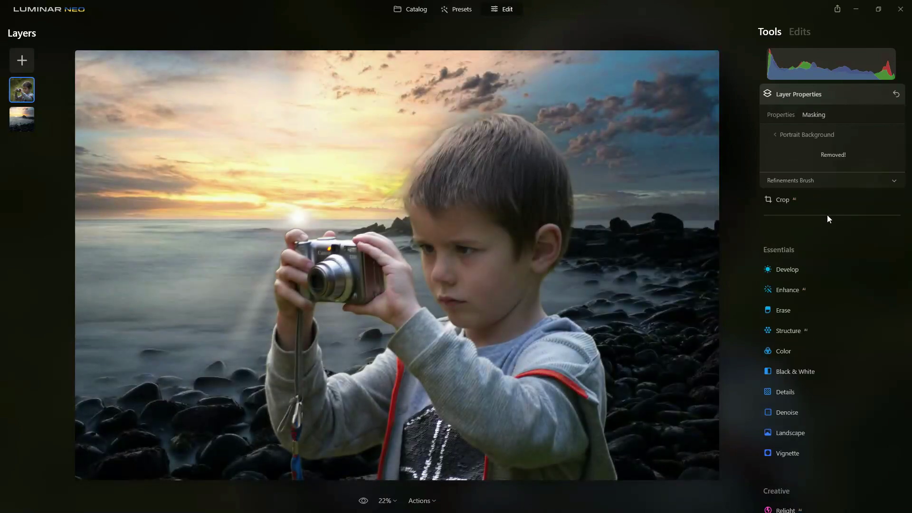
pyautogui.click(815, 185)
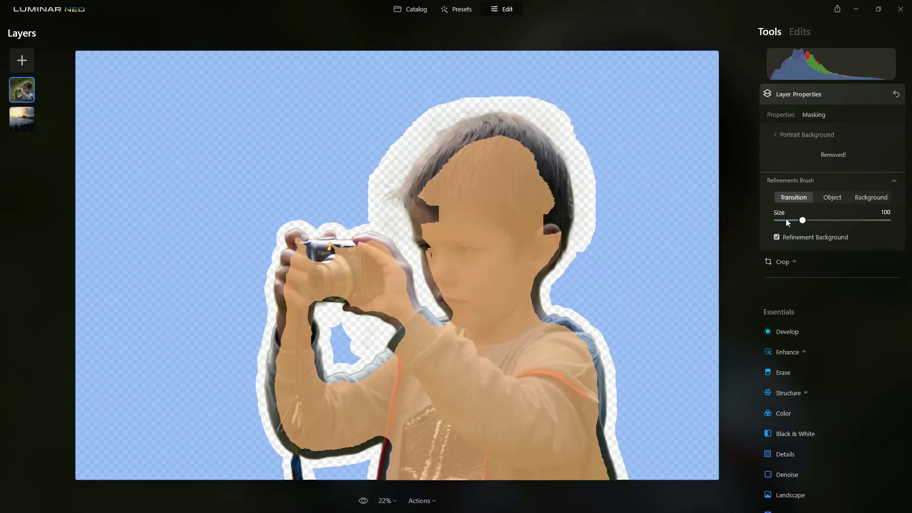
# Step: Shrink the Transition brush to size 33 and soften the boy's hair, face and shoulder edges
pyautogui.moveTo(786, 219)
pyautogui.mouseDown()
pyautogui.moveTo(776, 218)
pyautogui.moveTo(870, 218)
pyautogui.moveTo(783, 220)
pyautogui.mouseUp()
pyautogui.moveTo(422, 142); pyautogui.dragTo(376, 198)
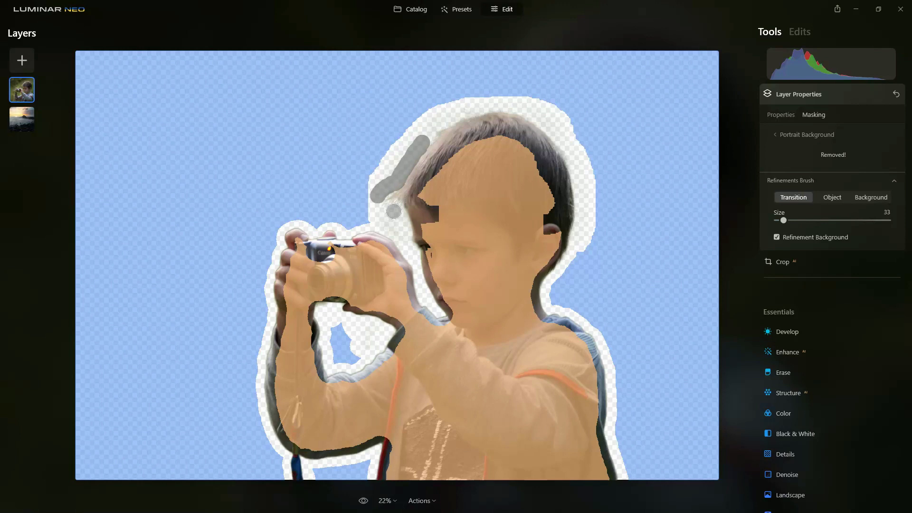
pyautogui.moveTo(408, 243); pyautogui.dragTo(399, 243)
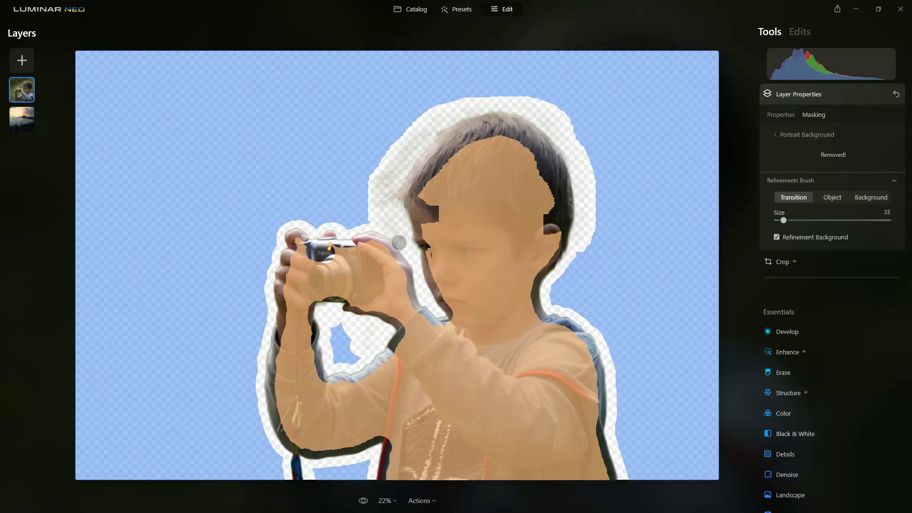
pyautogui.moveTo(398, 243); pyautogui.dragTo(398, 243)
pyautogui.moveTo(568, 313)
pyautogui.mouseDown()
pyautogui.moveTo(592, 336)
pyautogui.moveTo(601, 362)
pyautogui.moveTo(620, 481)
pyautogui.mouseUp()
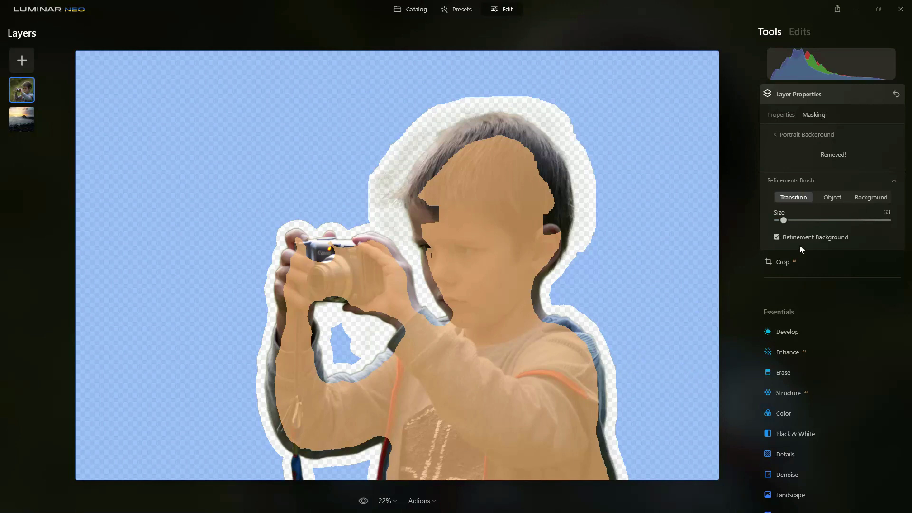
# Step: Add the top of the boy's hair to the subject in Object mode
pyautogui.click(832, 196)
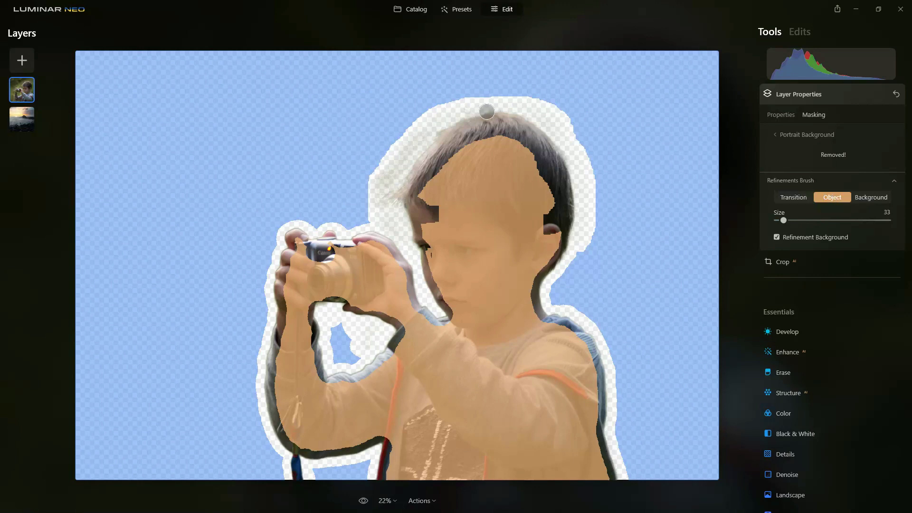
pyautogui.moveTo(469, 120); pyautogui.dragTo(528, 116)
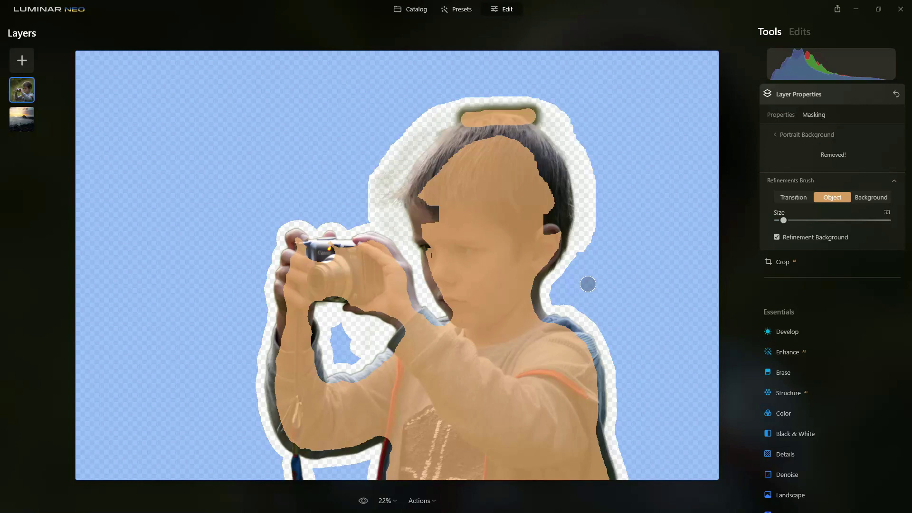
pyautogui.click(584, 129)
# Step: Mark the strip above the boy's hair as background in Background mode
pyautogui.click(870, 197)
pyautogui.moveTo(548, 122); pyautogui.dragTo(458, 114)
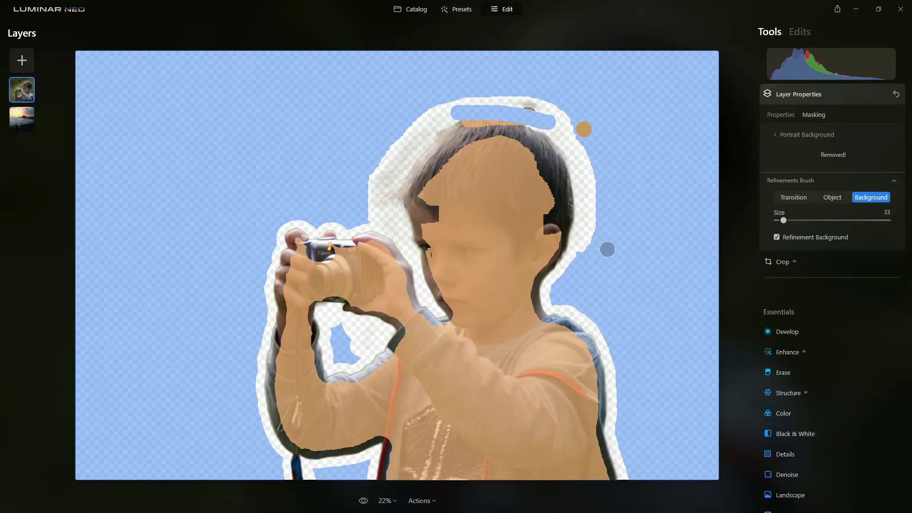
pyautogui.moveTo(506, 118); pyautogui.dragTo(465, 118)
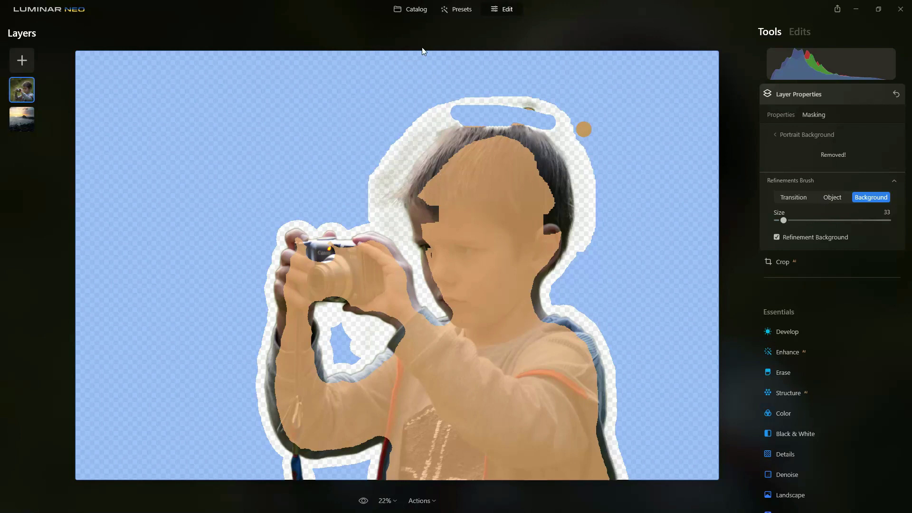
# Step: Revert the boy photo to its original unedited state from the Actions menu
pyautogui.click(430, 500)
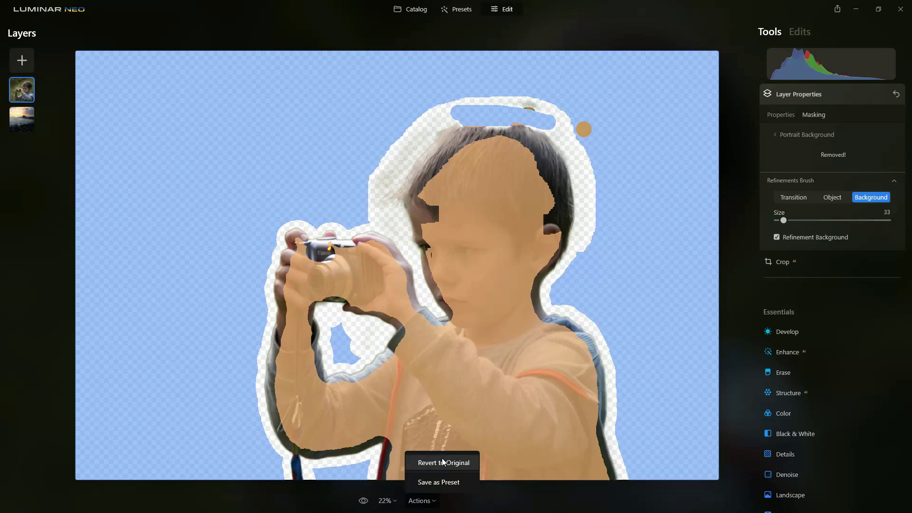
pyautogui.click(442, 459)
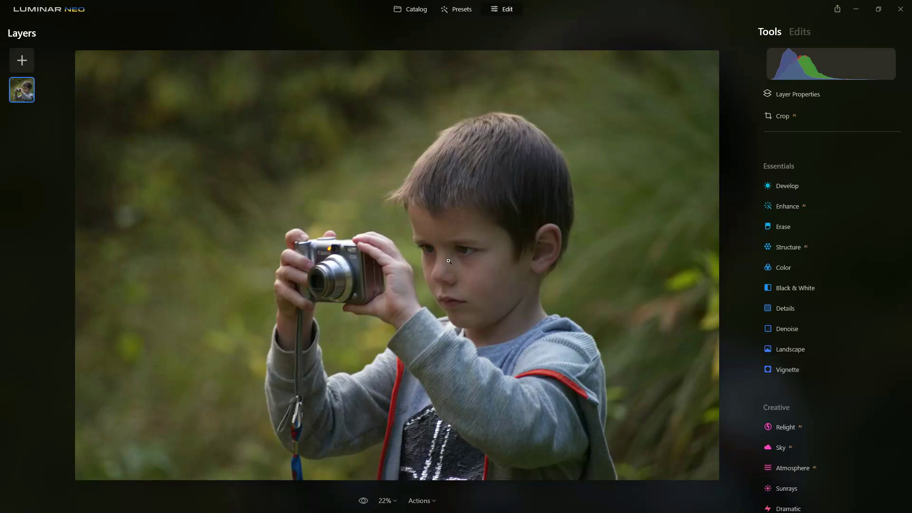
# Step: Open the photo of the woman in the red jacket at the railing for editing
pyautogui.click(409, 10)
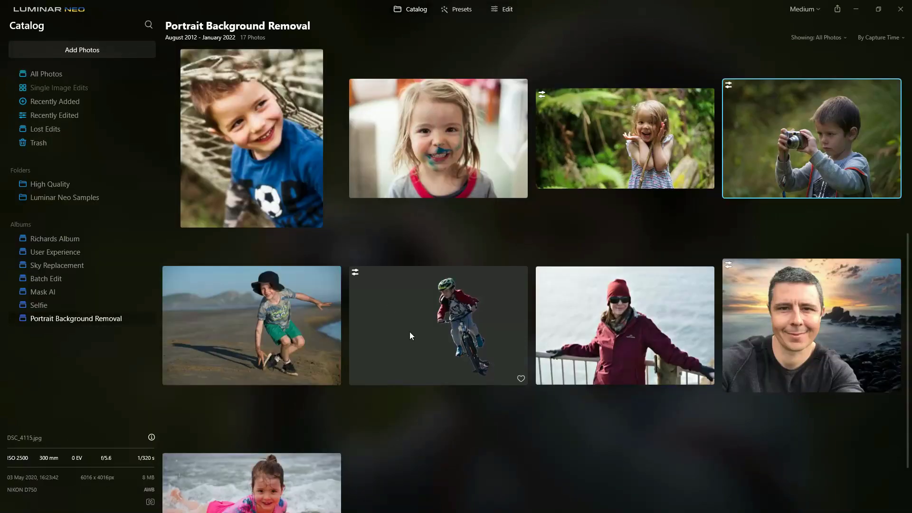
pyautogui.scroll(1, 629, 338)
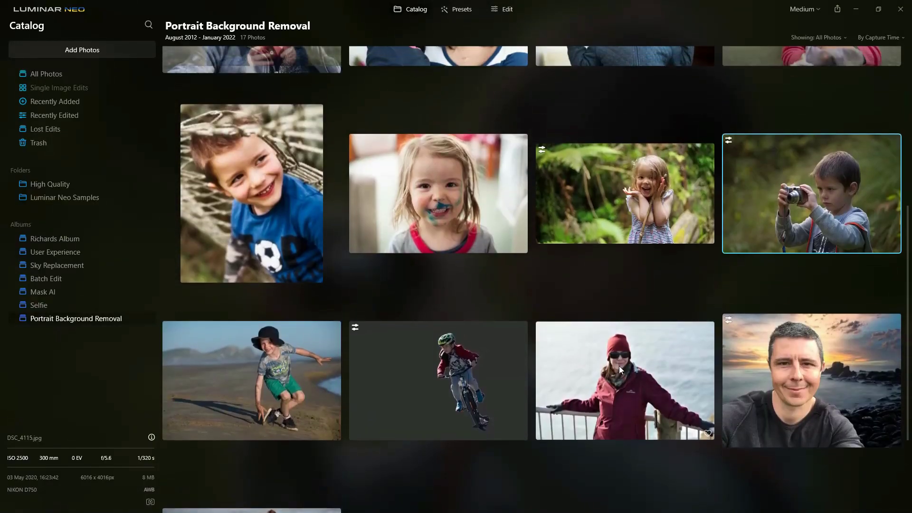
pyautogui.doubleClick(619, 366)
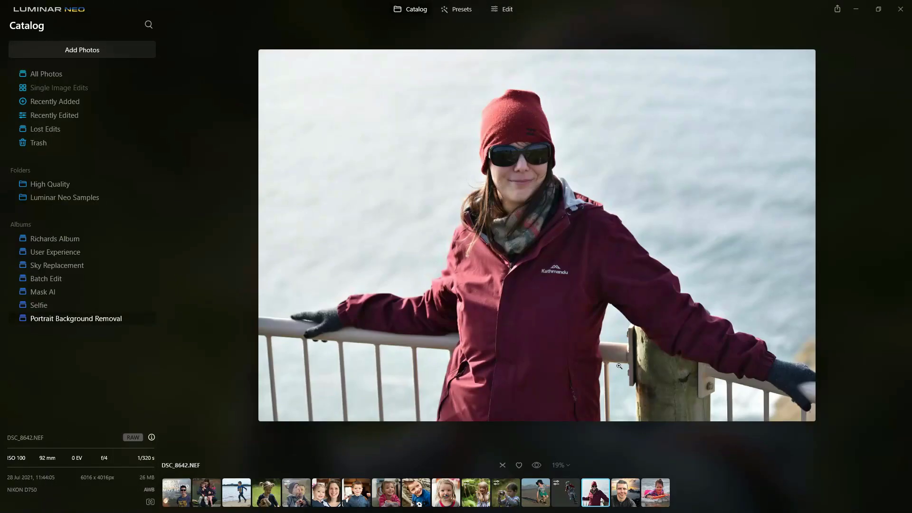
pyautogui.click(505, 9)
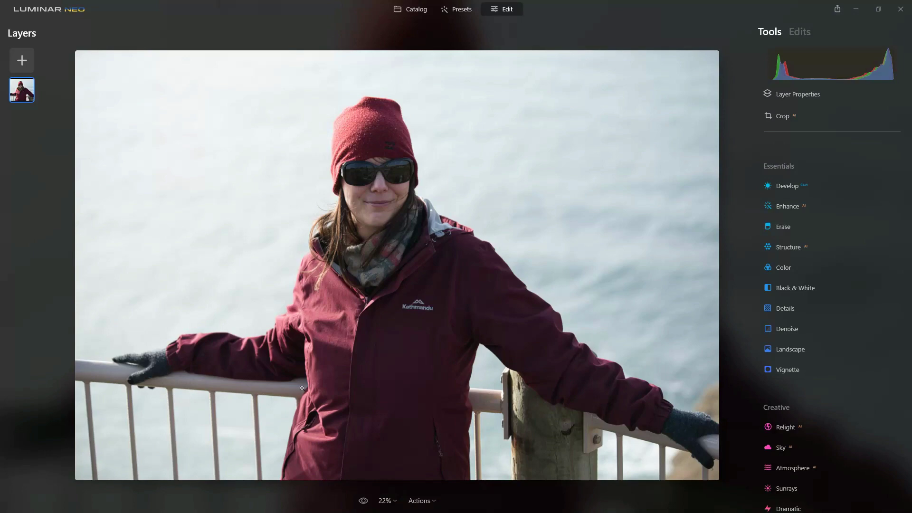
# Step: Launch Portrait Background from the Masking section of the woman's layer properties
pyautogui.click(803, 93)
pyautogui.click(816, 115)
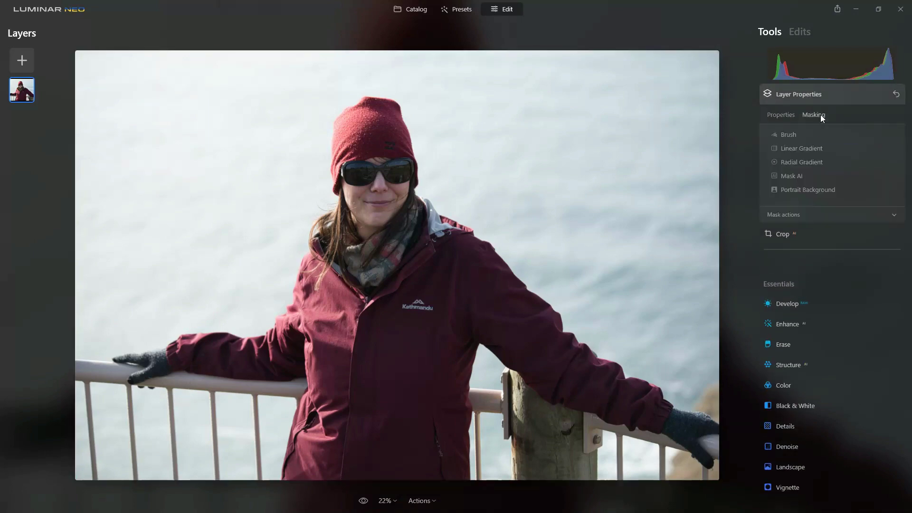
pyautogui.click(803, 192)
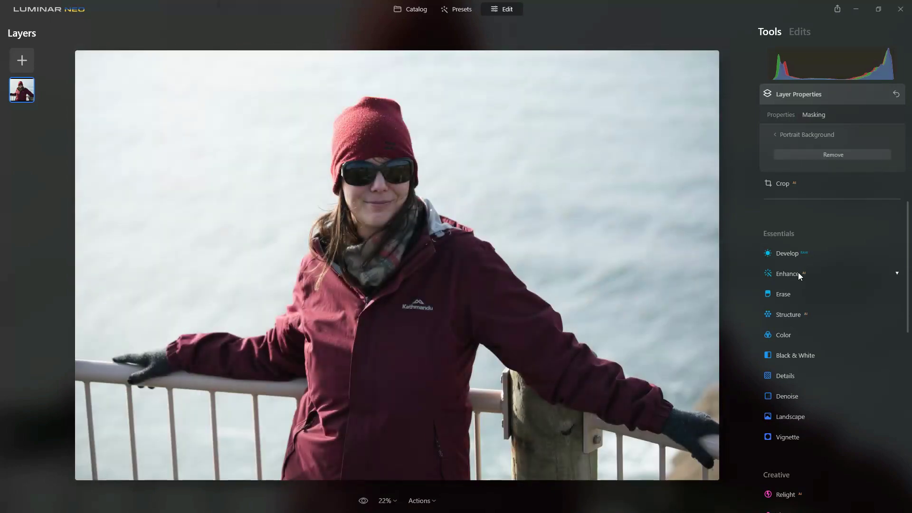
# Step: Remove the sea behind the woman with Portrait Background, leaving her and the railing on transparency
pyautogui.click(842, 155)
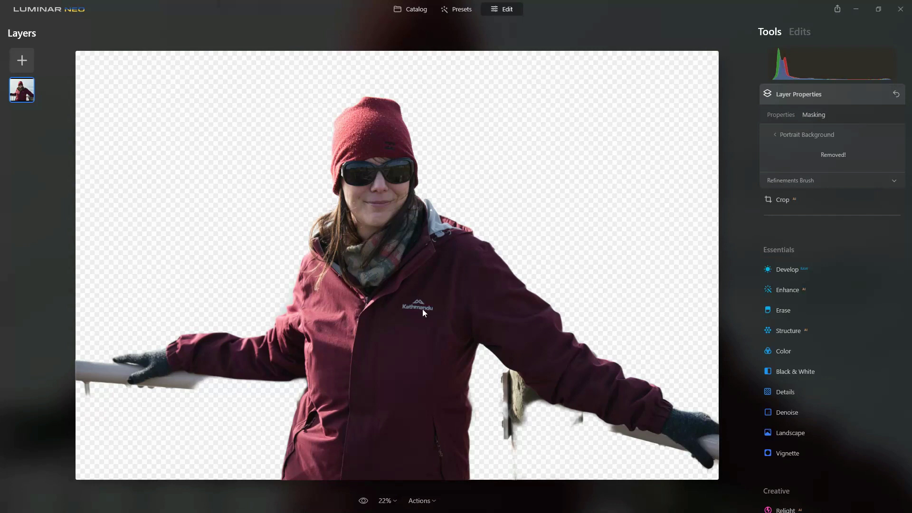
# Step: Add the rocky seascape sunset as a layer beneath the woman at 100% opacity
pyautogui.click(22, 60)
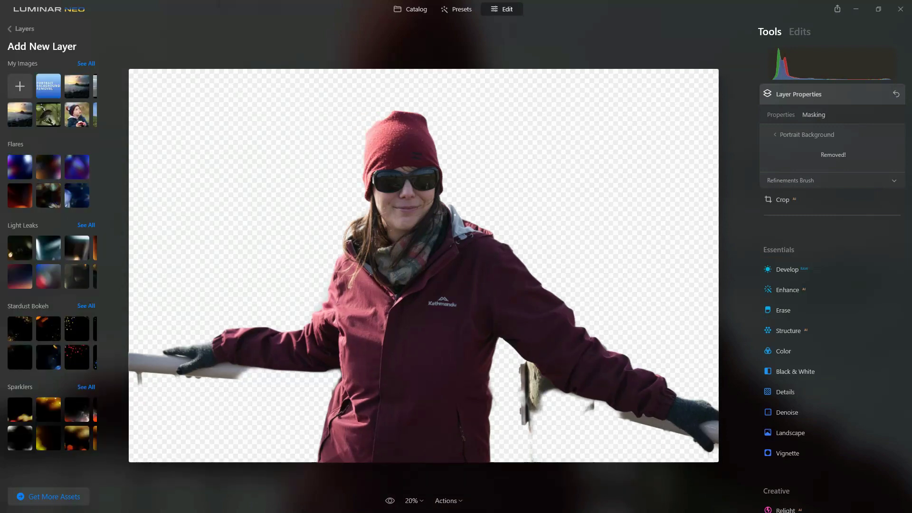
pyautogui.click(18, 112)
pyautogui.click(18, 114)
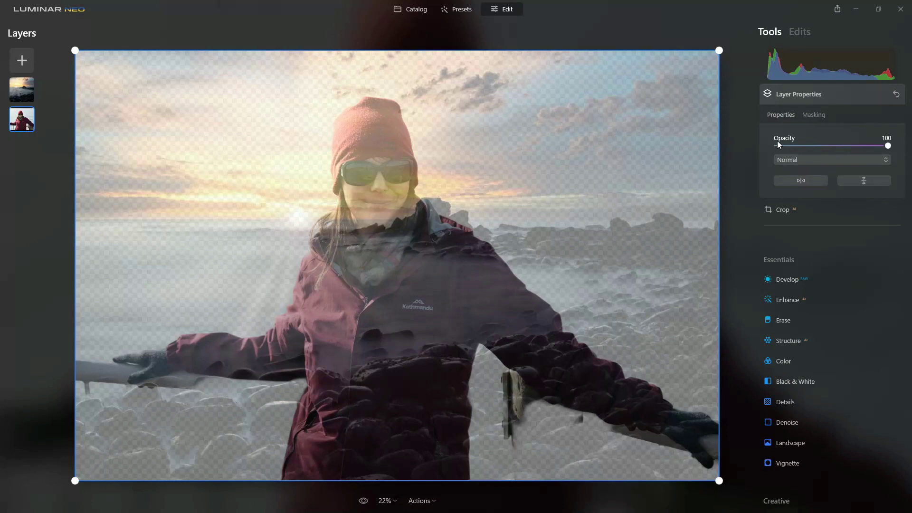
pyautogui.moveTo(25, 89); pyautogui.dragTo(28, 139)
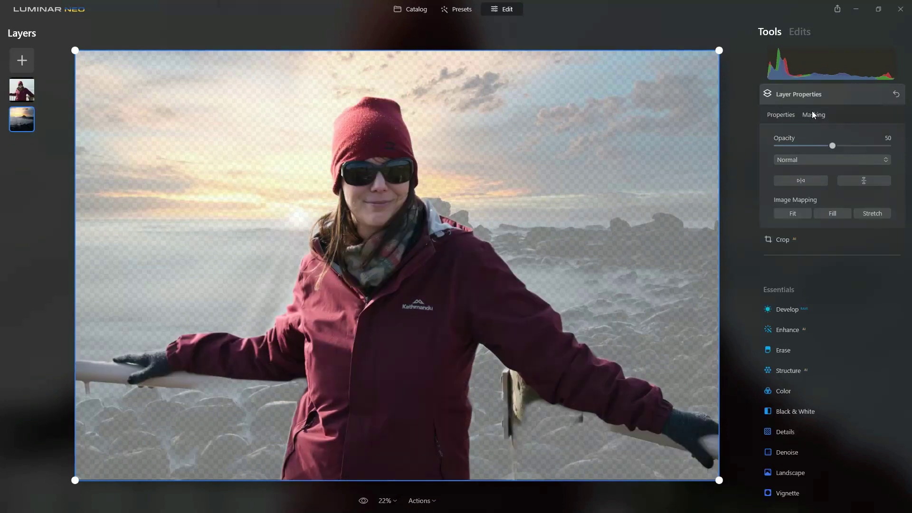
pyautogui.moveTo(833, 145); pyautogui.dragTo(887, 145)
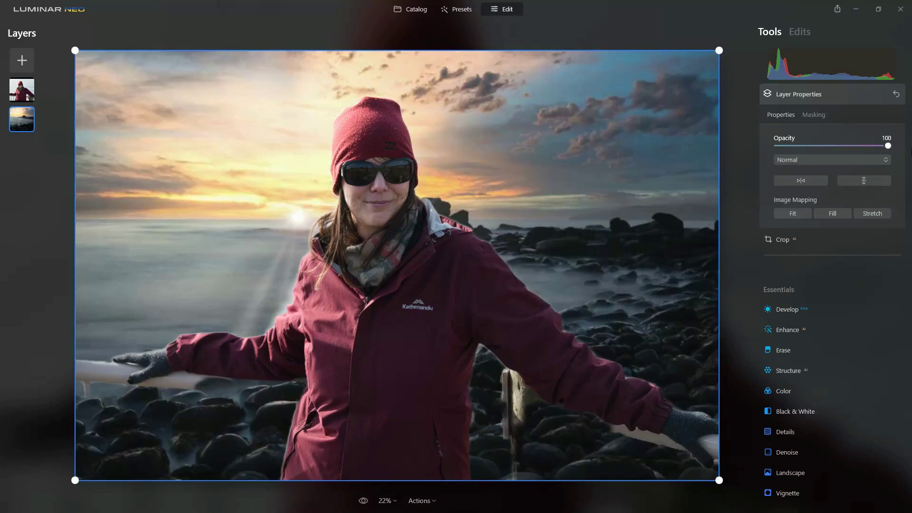